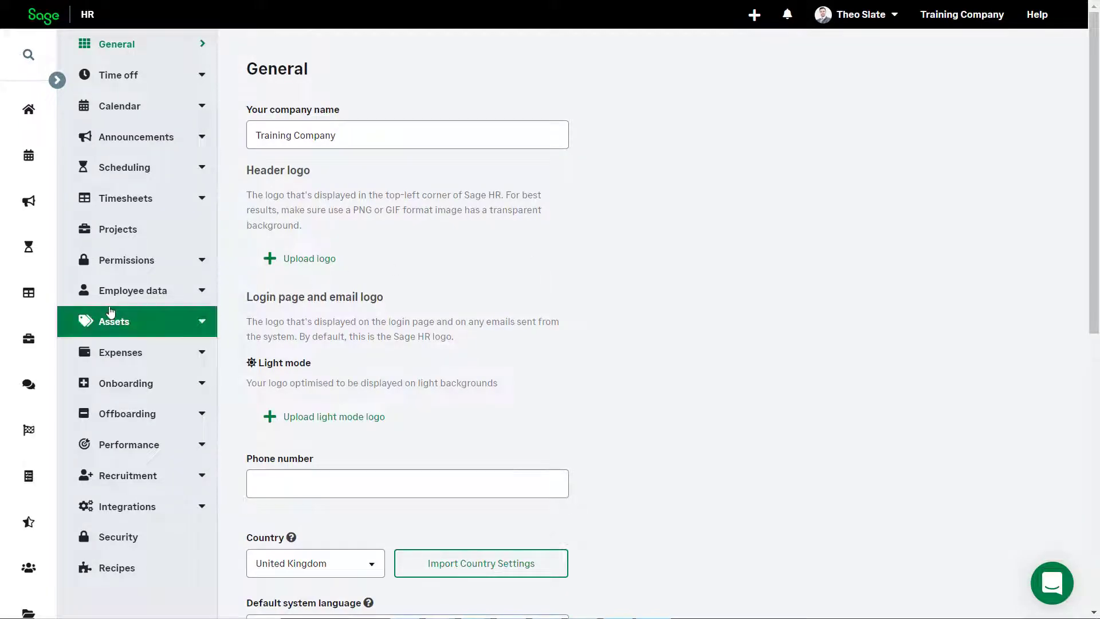
Expand Employee data, open Employment statuses & Working patterns, and scroll to the Working patterns list
left_click(130, 292)
scroll(130, 299, "down", 5)
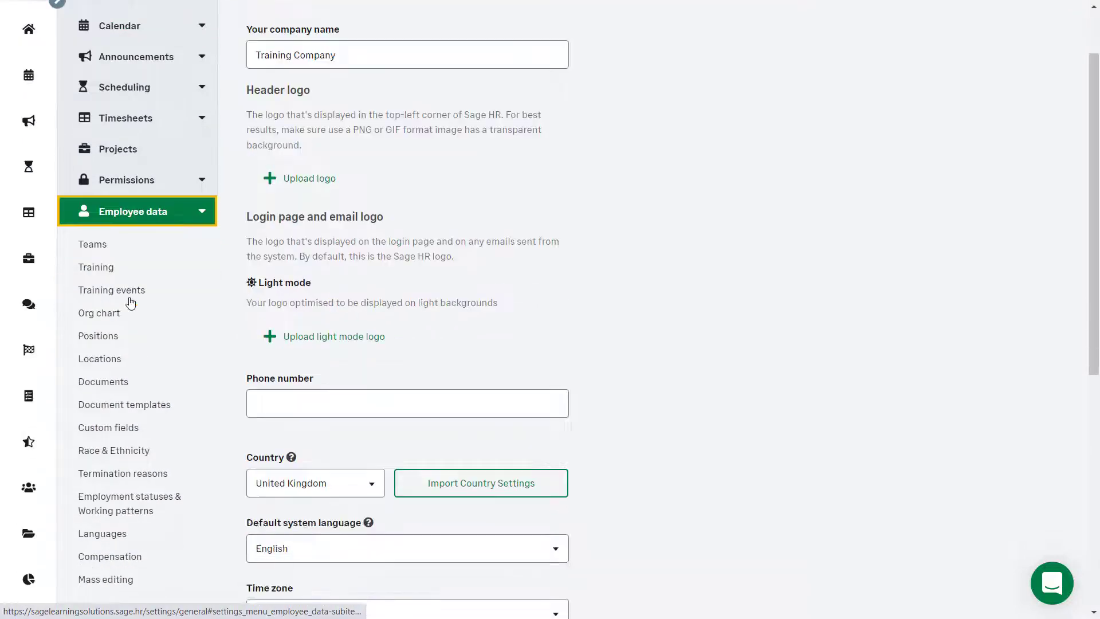
left_click(131, 301)
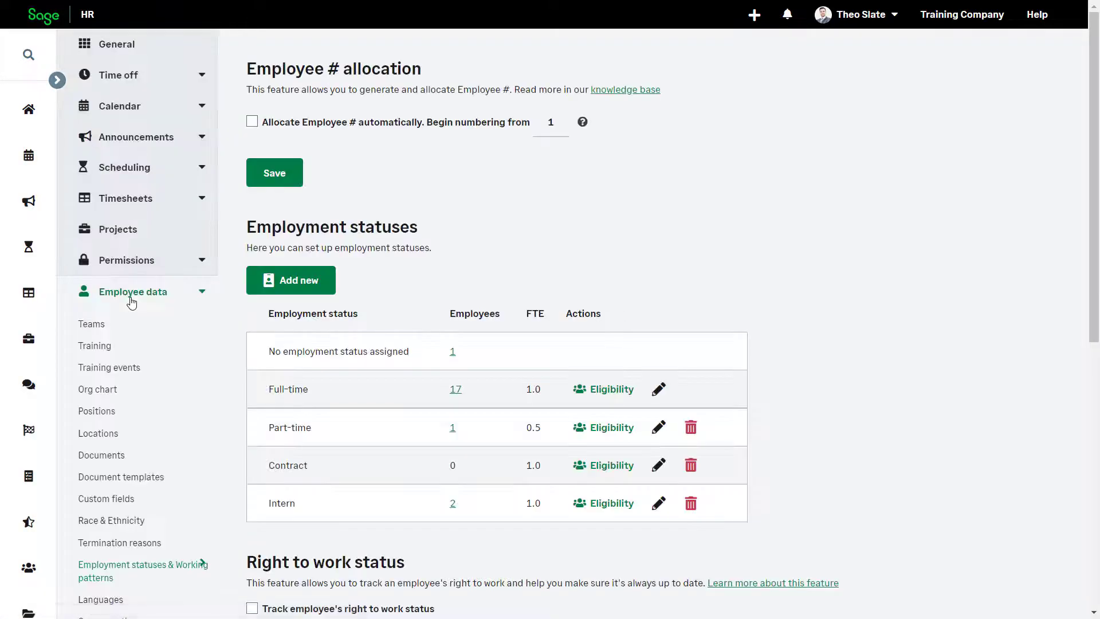
scroll(827, 273, "down", 8)
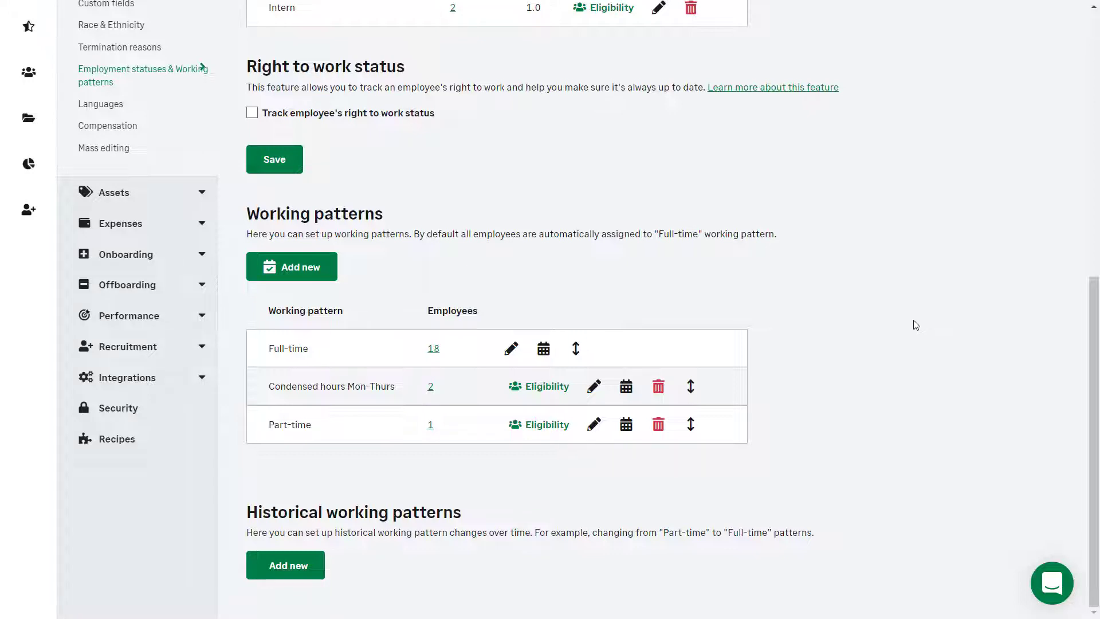
Add a new working pattern named 'Part time - Saturday only'
left_click(292, 266)
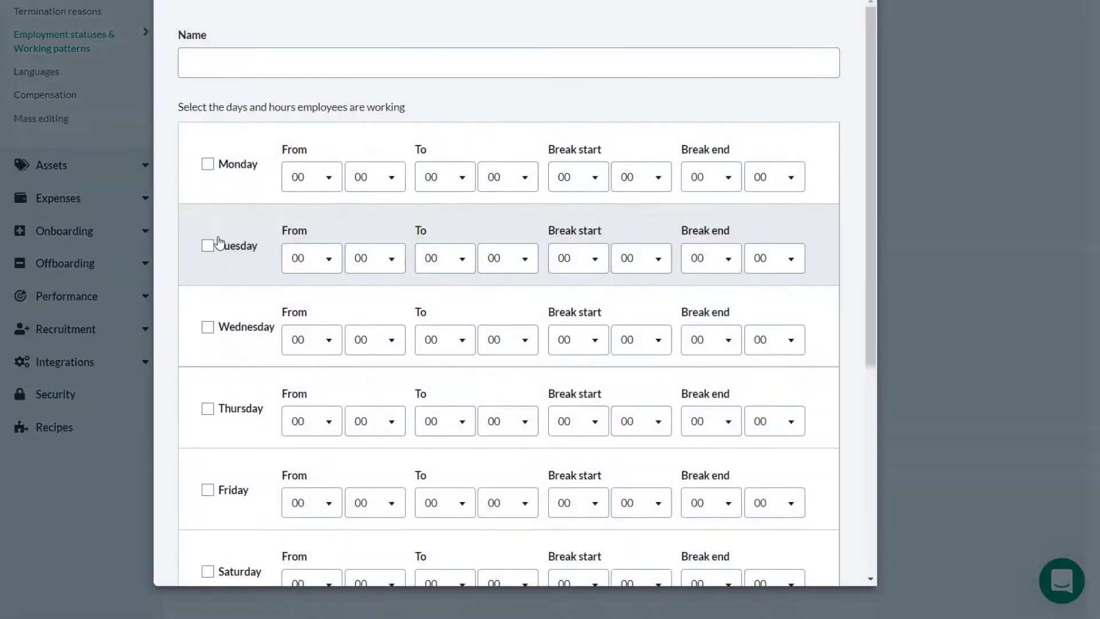
left_click(247, 50)
type("Part time -")
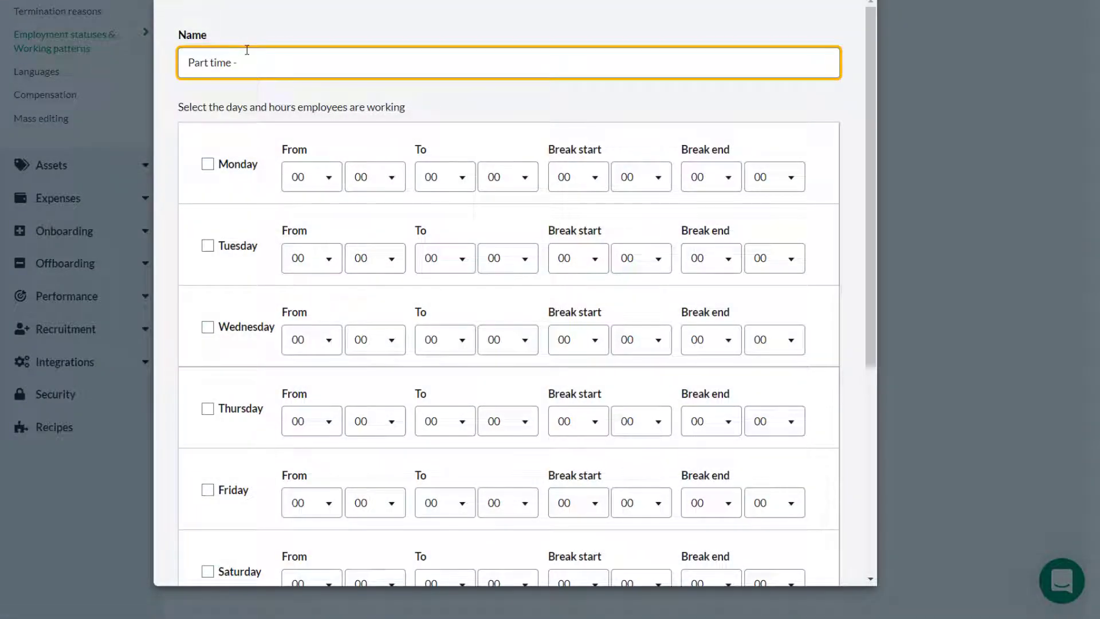
type(" Saturday only")
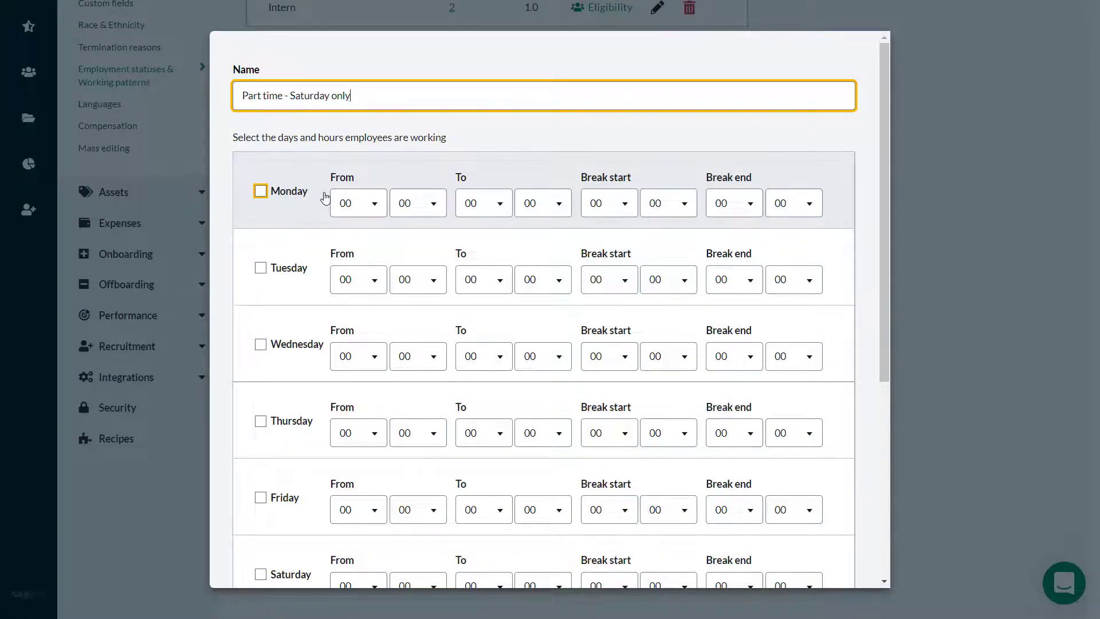
Make Saturday a working day from 09:00 to 17:00
scroll(325, 198, "down", 4)
left_click(260, 359)
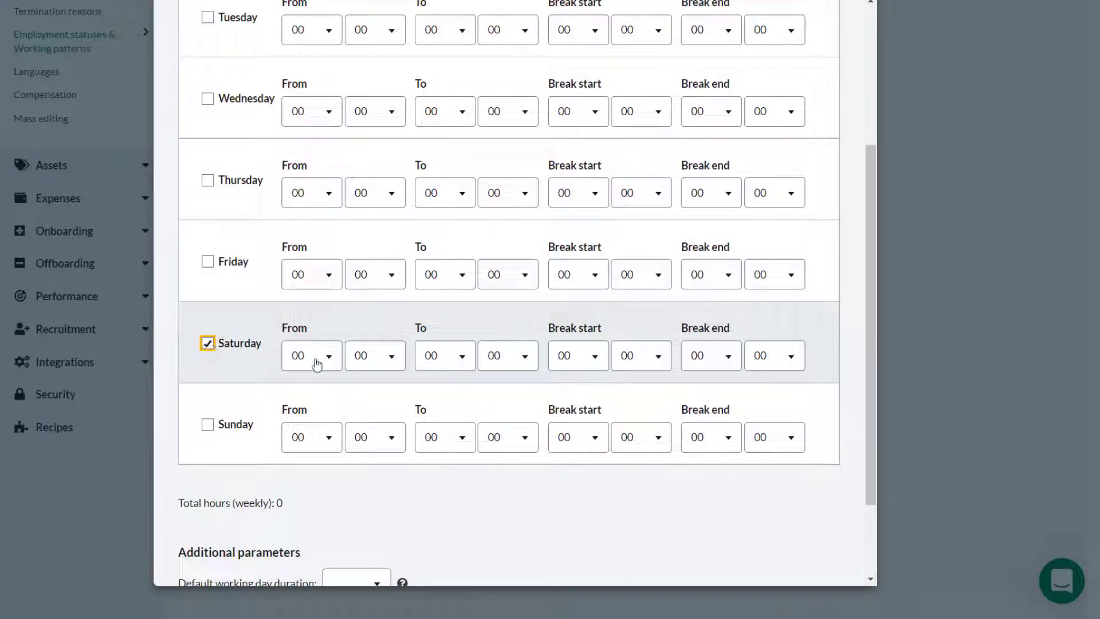
left_click(328, 362)
scroll(330, 482, "down", 2)
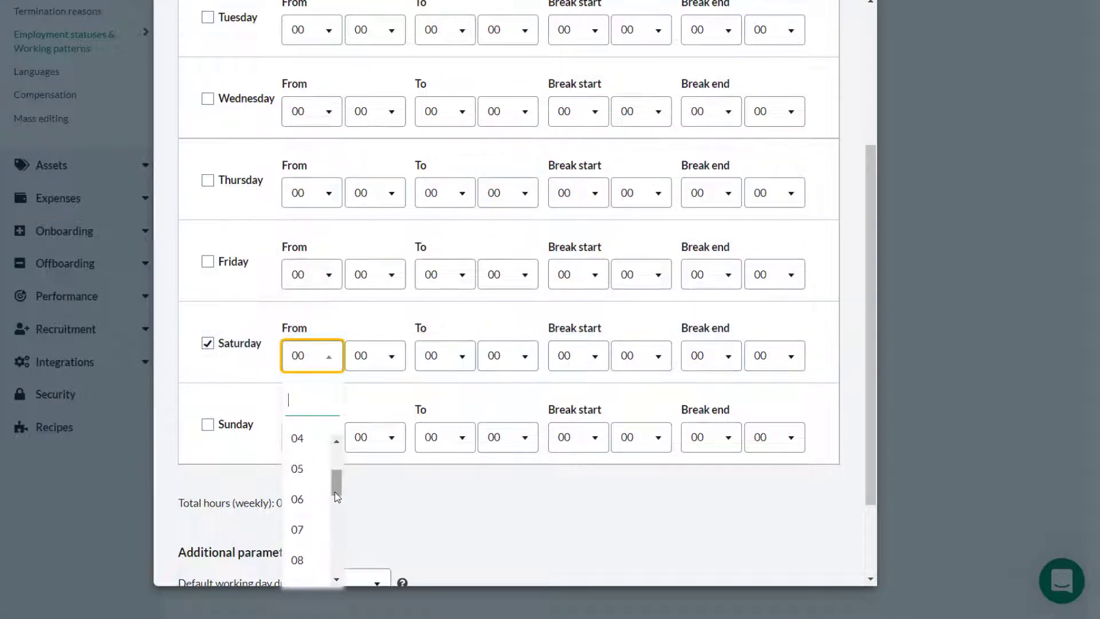
scroll(321, 567, "down", 1)
left_click(304, 573)
left_click(445, 356)
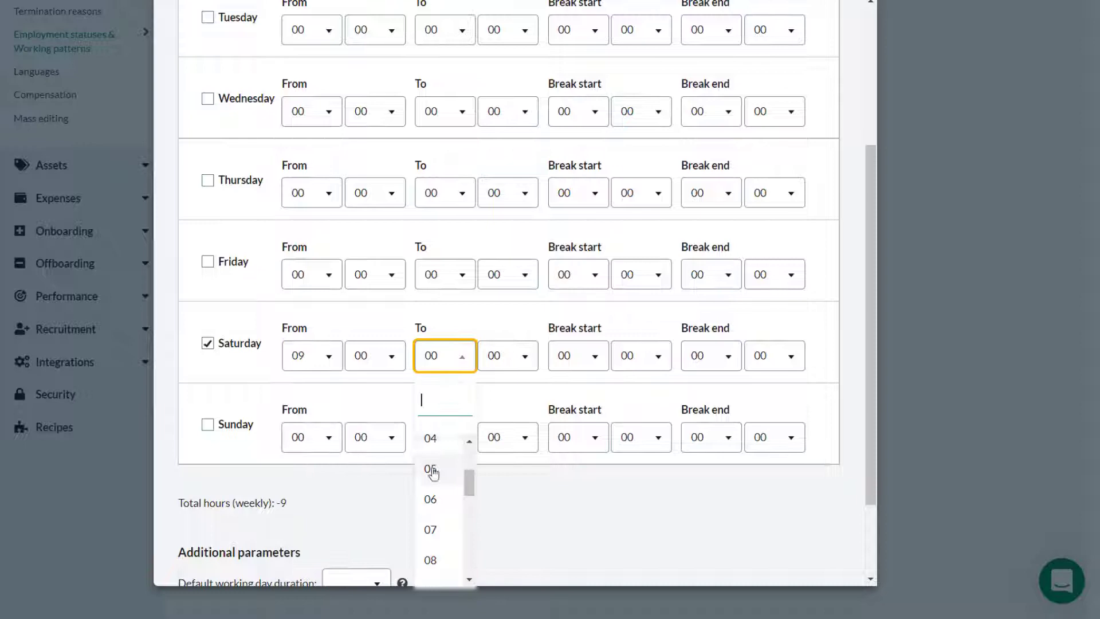
scroll(467, 570, "down", 6)
scroll(458, 550, "up", 1)
left_click(435, 449)
Give Saturday a 12:00–13:00 break, for 7 weekly hours
left_click(594, 356)
scroll(598, 550, "down", 2)
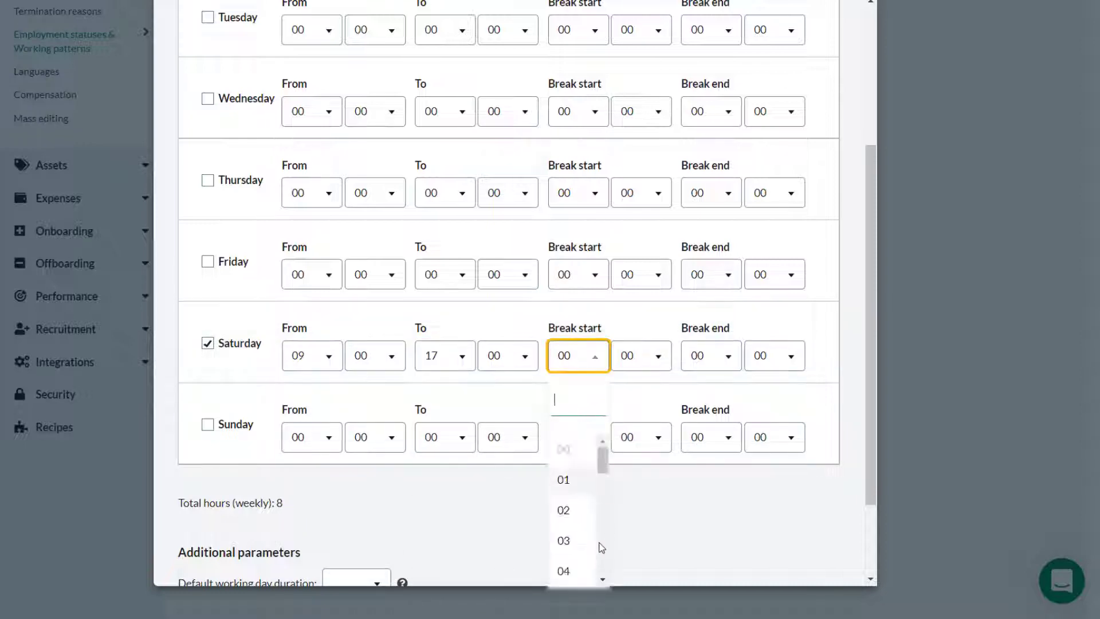
scroll(602, 555, "down", 2)
left_click(584, 552)
left_click(728, 357)
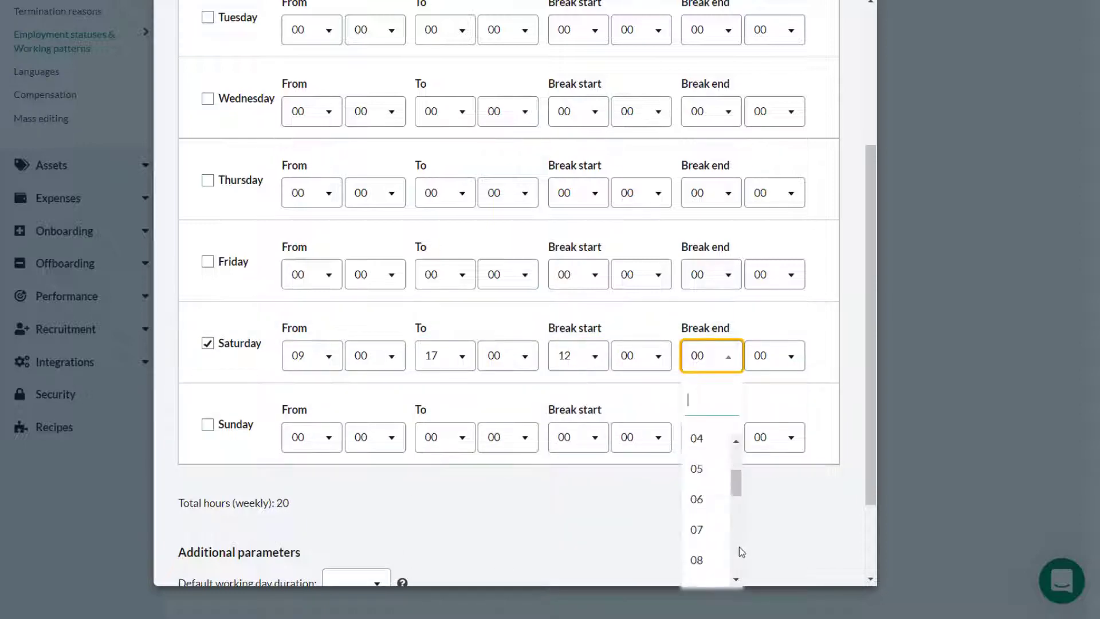
scroll(738, 549, "down", 2)
left_click(713, 579)
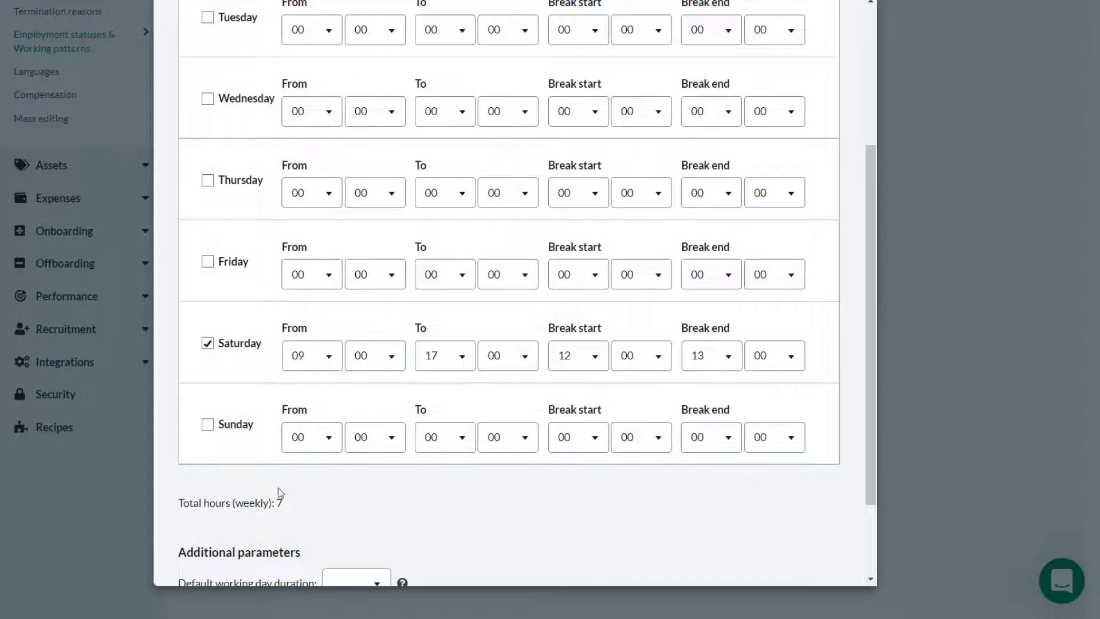
scroll(341, 489, "down", 1)
scroll(341, 490, "down", 1)
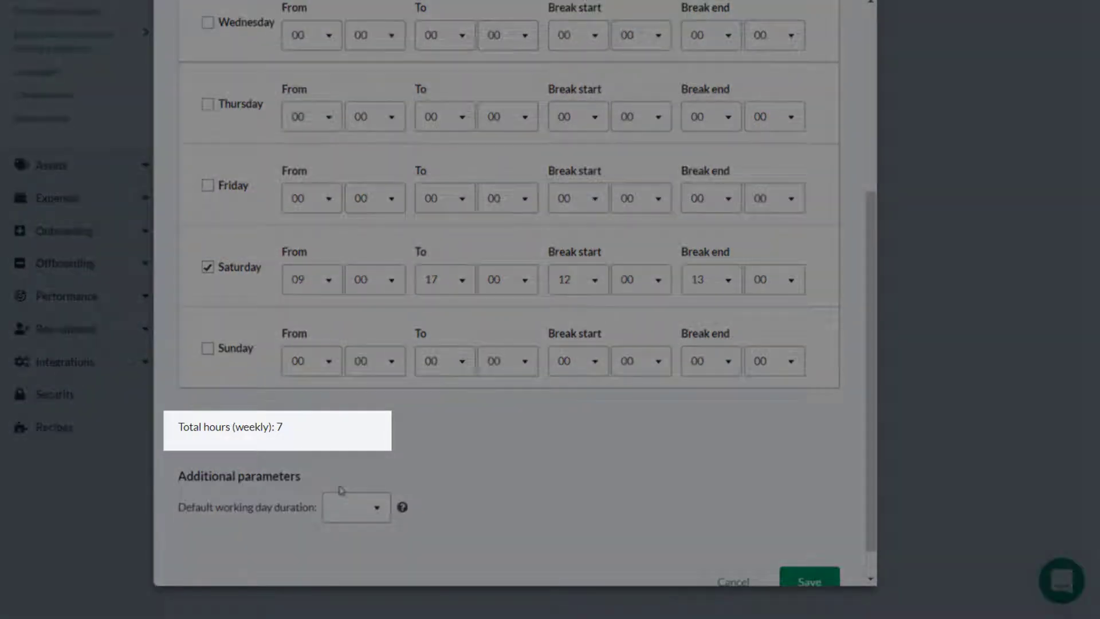
scroll(342, 489, "down", 1)
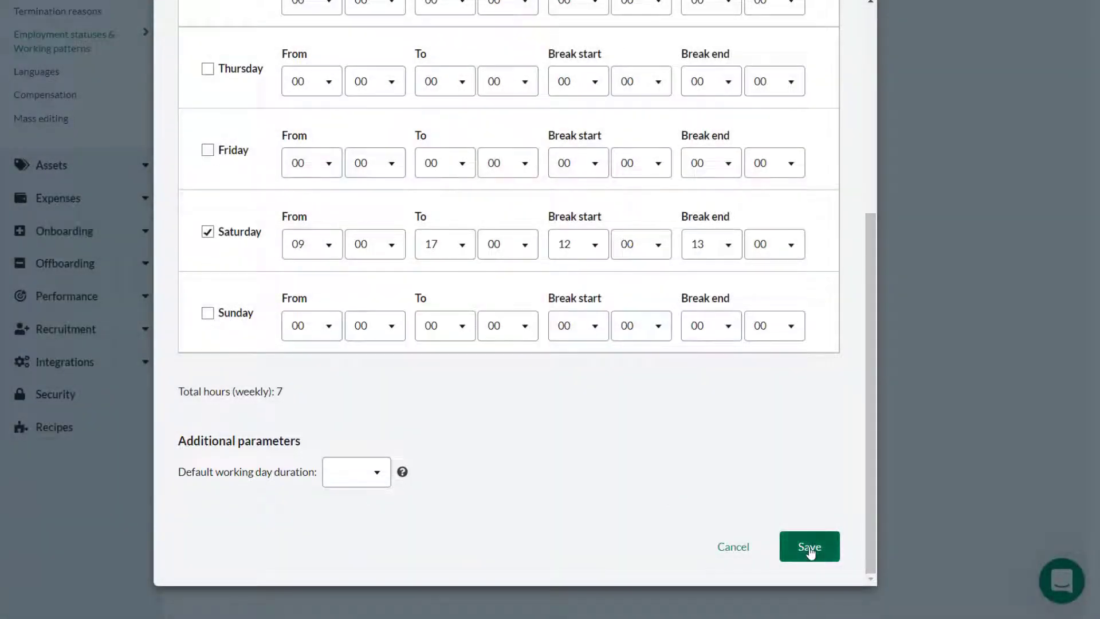
Save the Saturday-only pattern and mark one employee as eligible for it
left_click(810, 547)
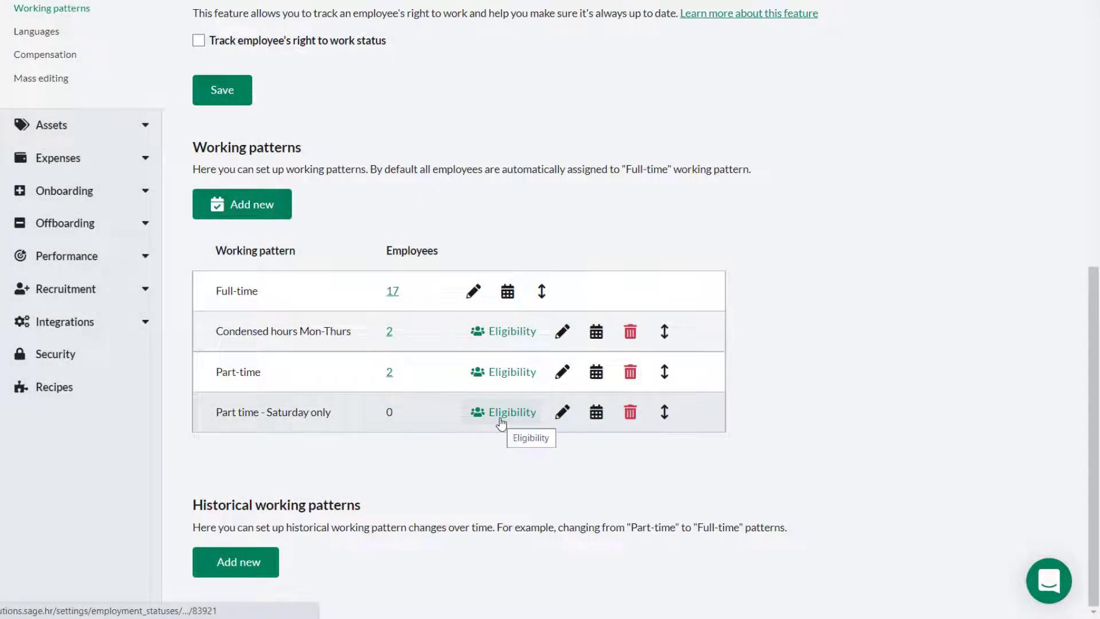
left_click(501, 422)
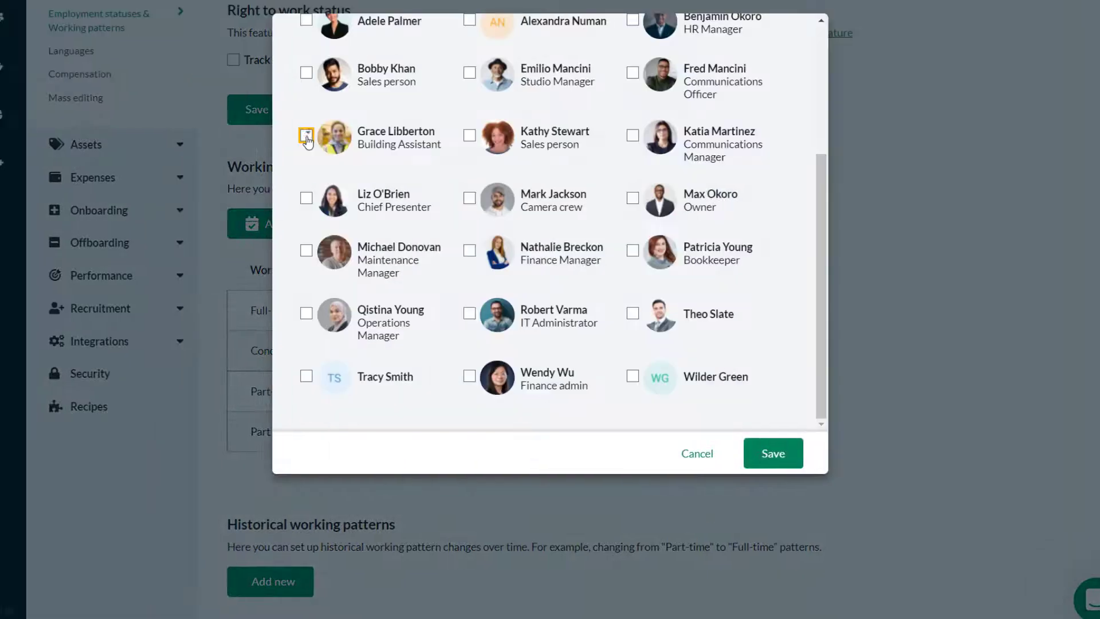
left_click(309, 136)
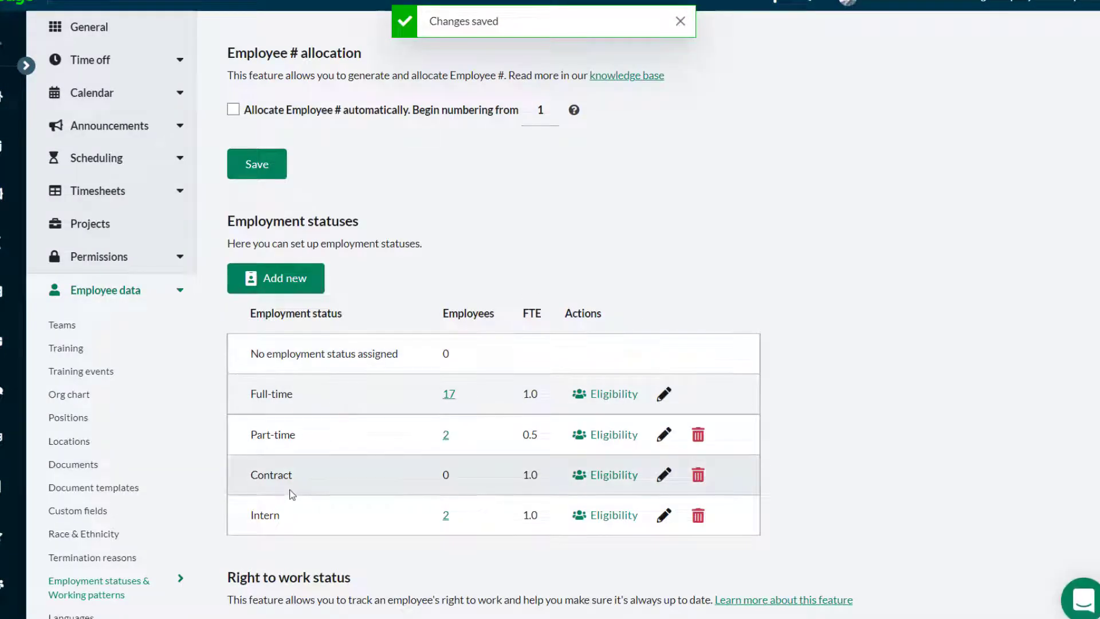
Show which employees are assigned to Part time - Saturday only
scroll(998, 332, "down", 8)
scroll(854, 367, "down", 2)
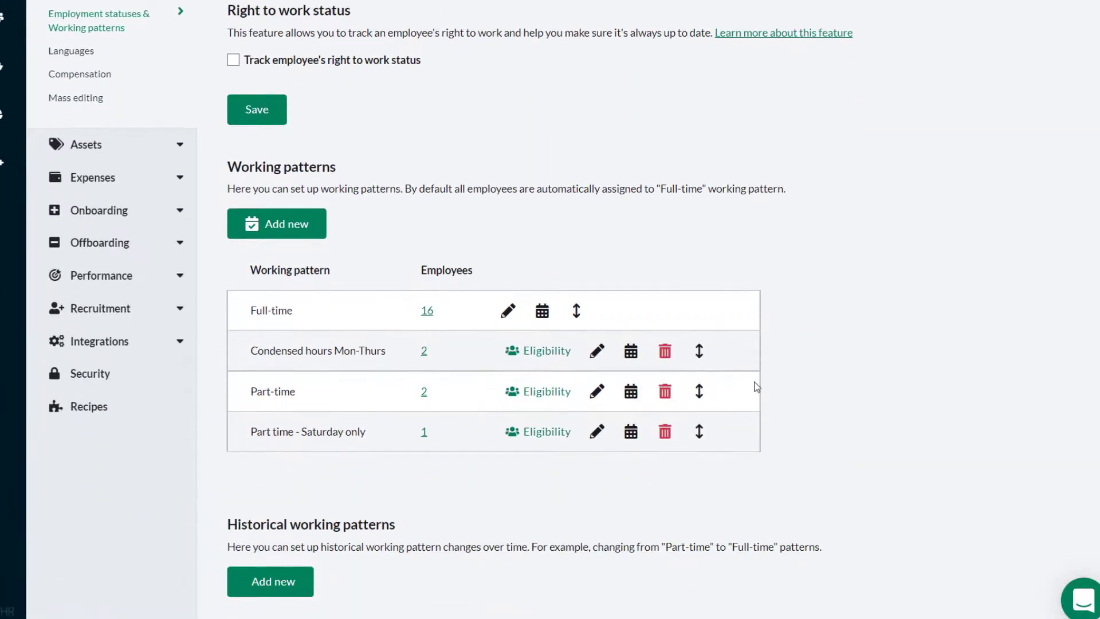
left_click(423, 431)
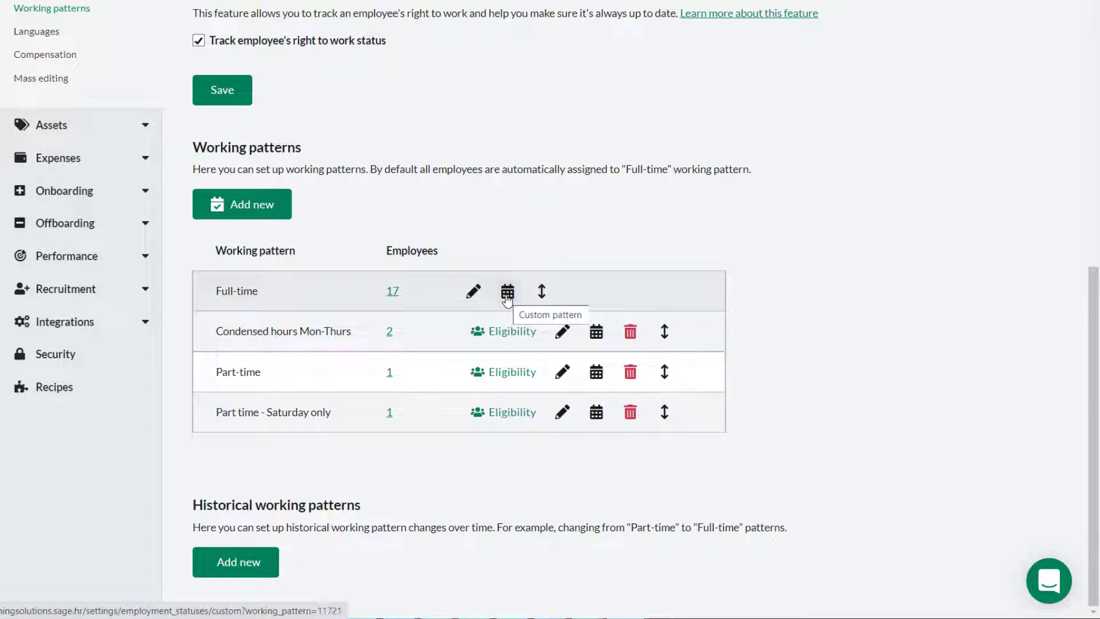
Start a new Full-time custom pattern covering weeks W50 and W51 of December 2022
left_click(507, 293)
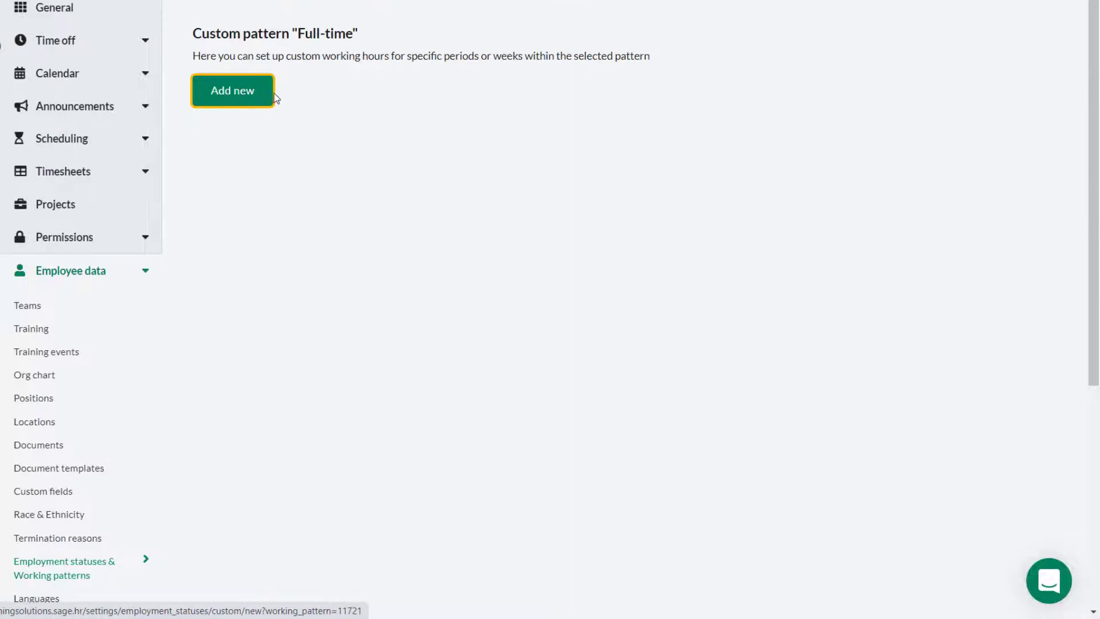
left_click(234, 96)
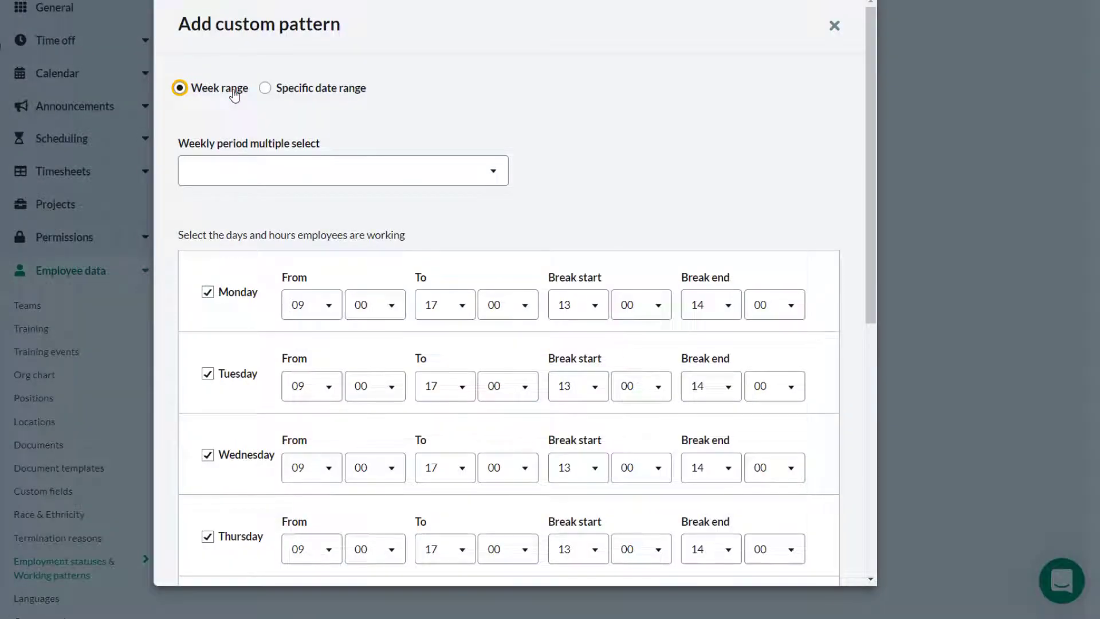
left_click(295, 91)
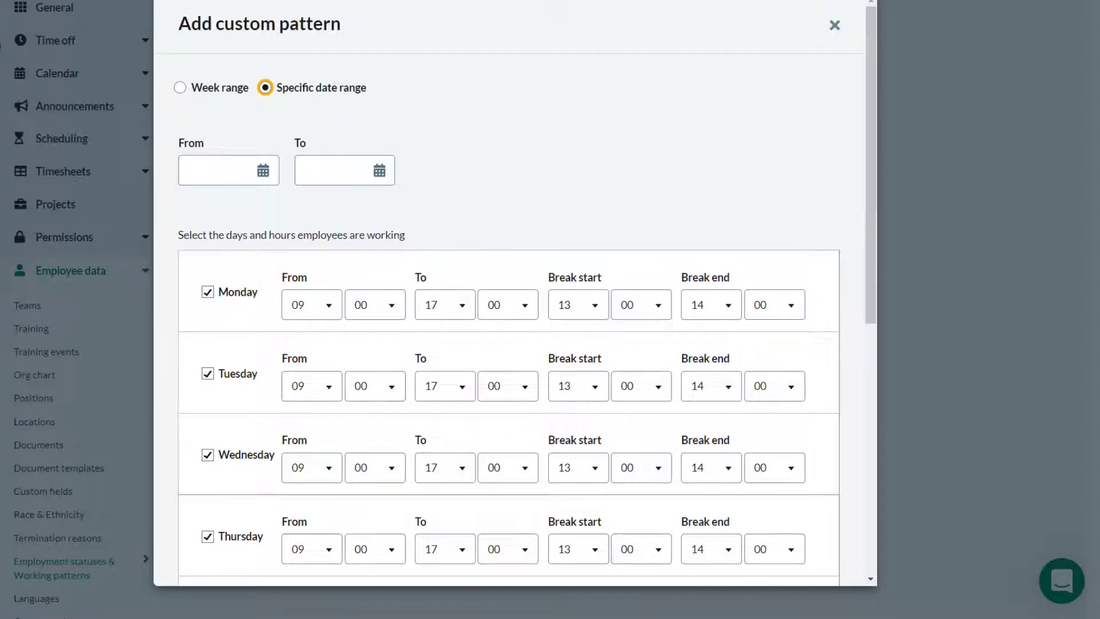
key("Left")
left_click(277, 171)
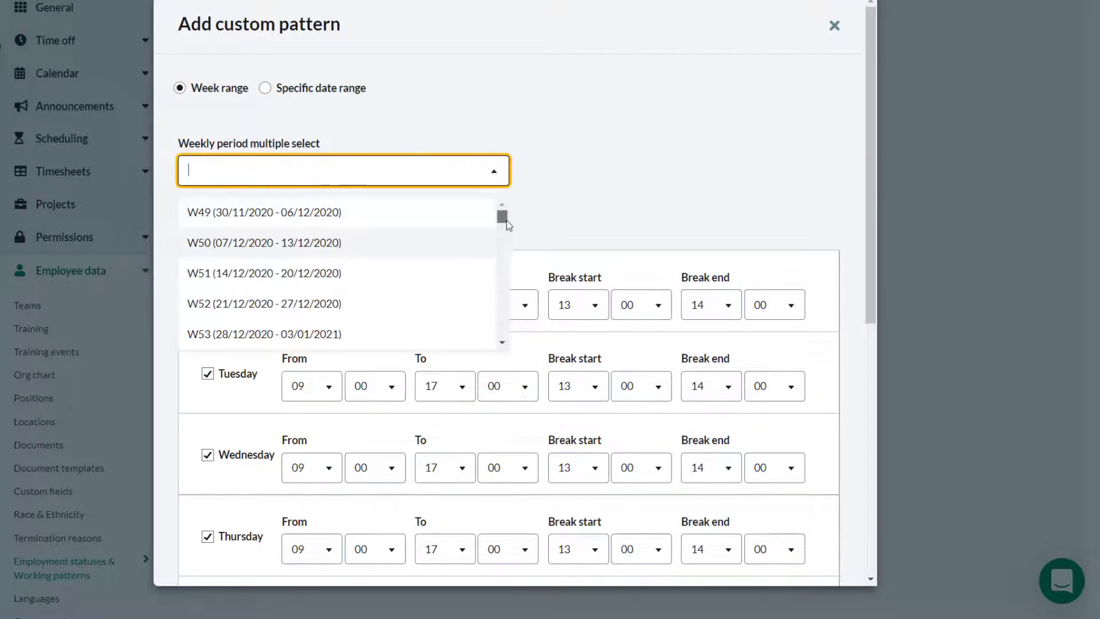
left_click_drag(506, 223, 505, 304)
left_click(459, 227)
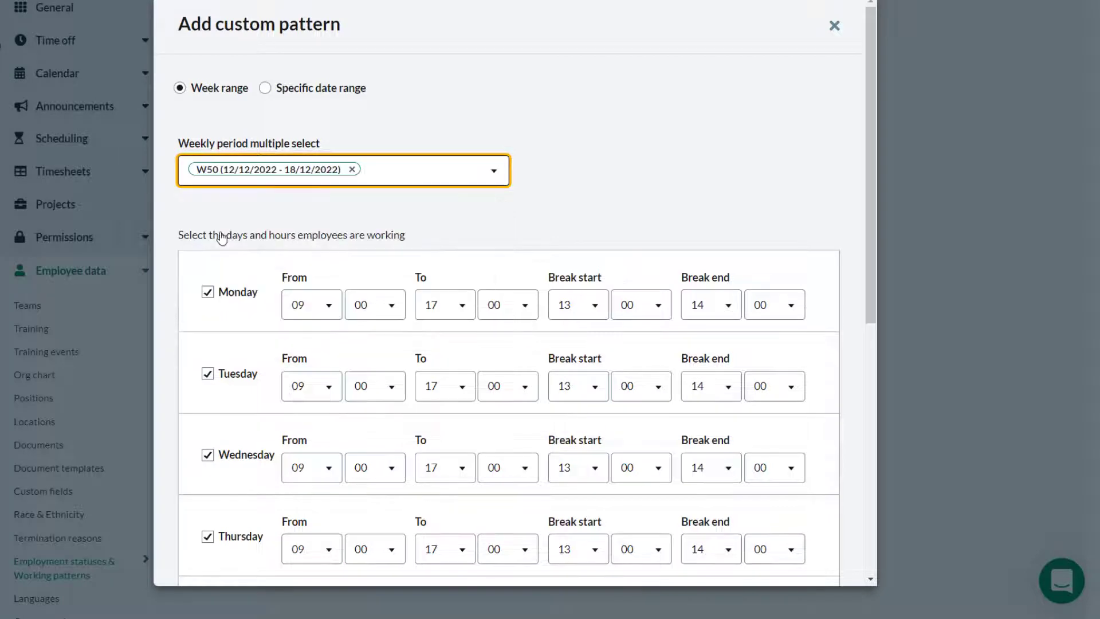
left_click(497, 173)
left_click(322, 277)
Set Monday through Friday to end at 15:00
scroll(649, 188, "down", 1)
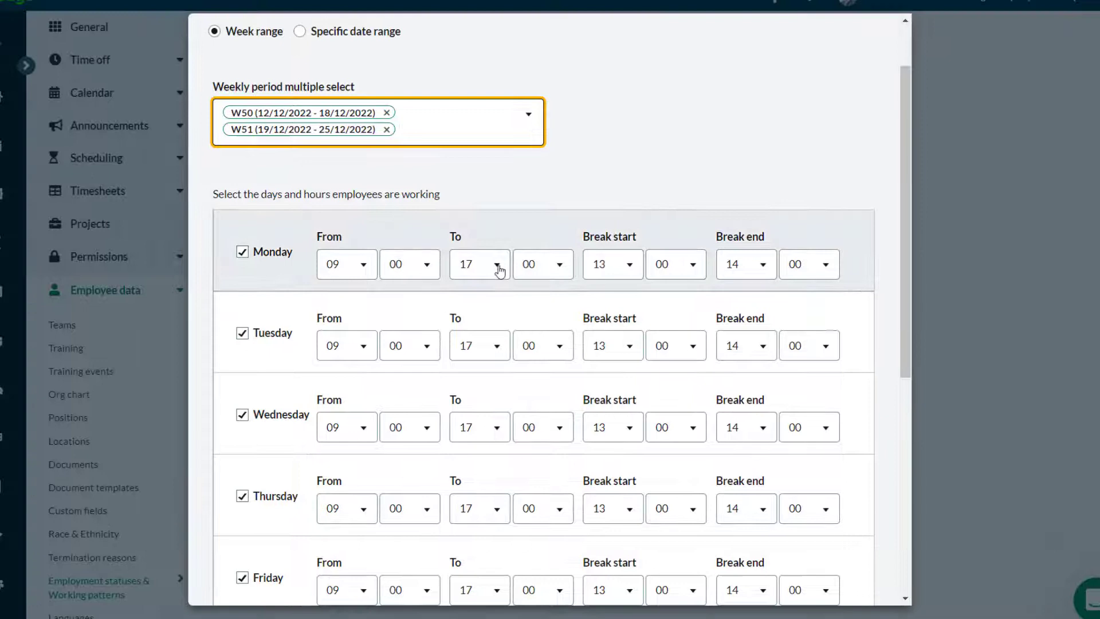
left_click(462, 247)
left_click(439, 342)
left_click(439, 327)
left_click(452, 429)
left_click(476, 427)
left_click(464, 284)
left_click(478, 508)
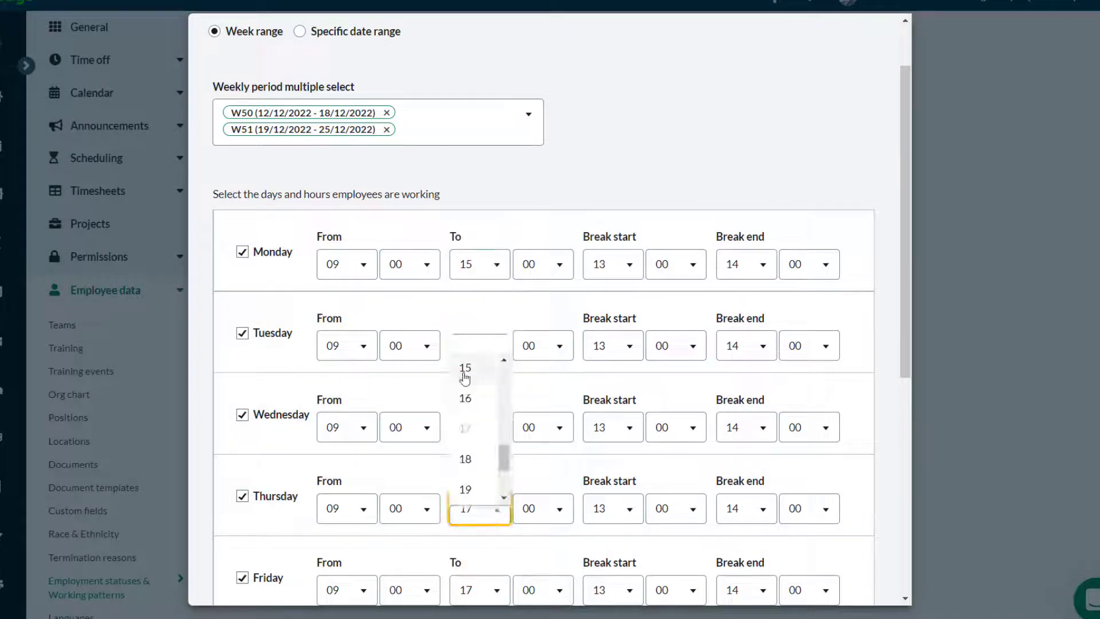
left_click(466, 370)
scroll(502, 369, "down", 4)
left_click(502, 364)
left_click(498, 335)
Set the Monday, Tuesday and Wednesday breaks to end at 13:30
scroll(499, 336, "up", 4)
left_click(745, 264)
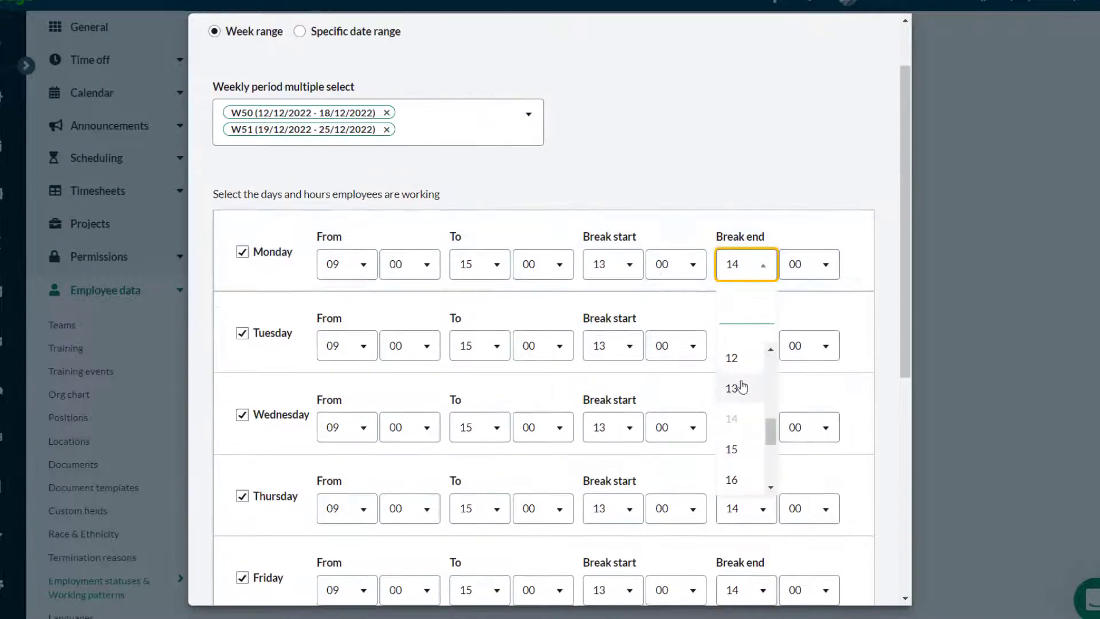
left_click(735, 387)
left_click(808, 264)
scroll(802, 401, "down", 2)
left_click(796, 405)
left_click(766, 349)
left_click(731, 470)
left_click(807, 345)
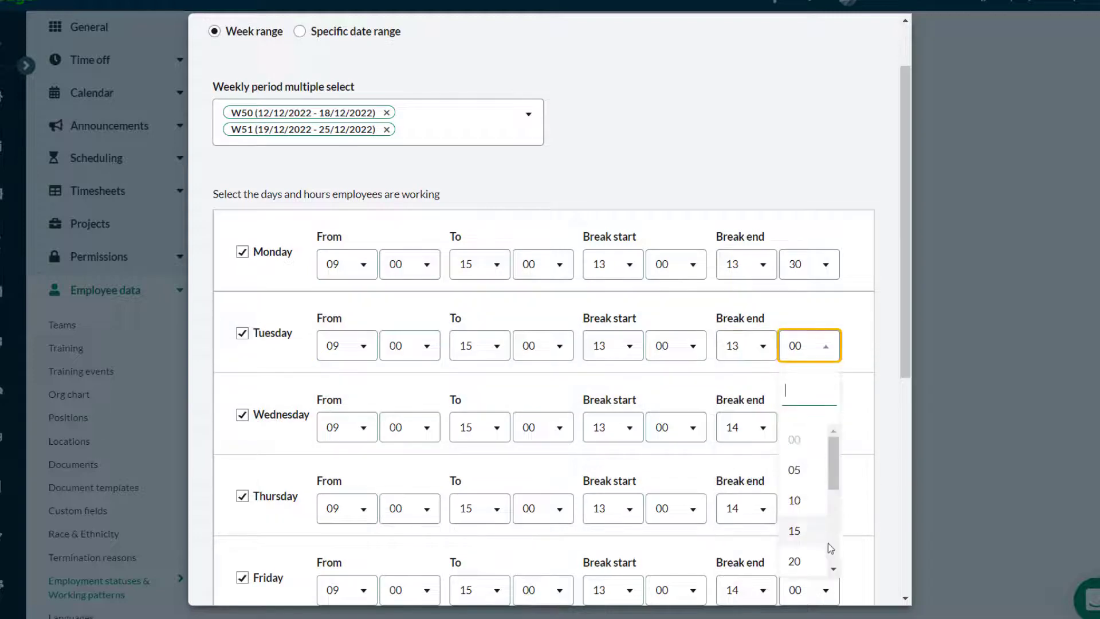
left_click(802, 541)
left_click(745, 427)
left_click(733, 344)
left_click(822, 427)
left_click(797, 337)
Set the Thursday and Friday breaks to end at 13:30 and save the festive pattern
left_click(745, 508)
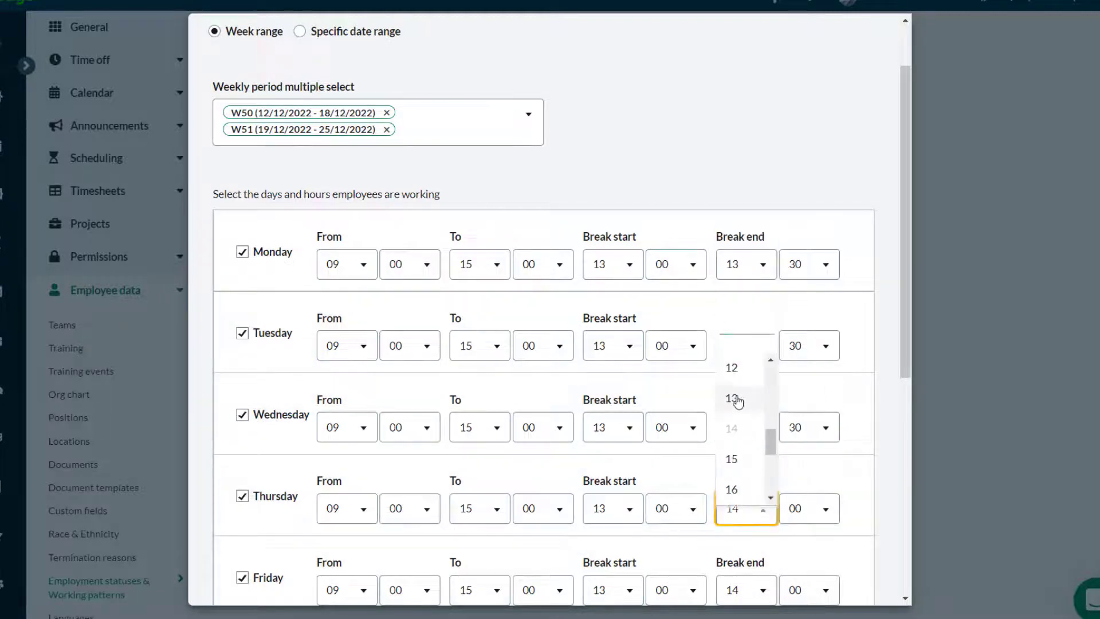
left_click(736, 363)
left_click(807, 508)
left_click(793, 429)
scroll(716, 315, "down", 4)
left_click(745, 362)
left_click(735, 484)
left_click(808, 361)
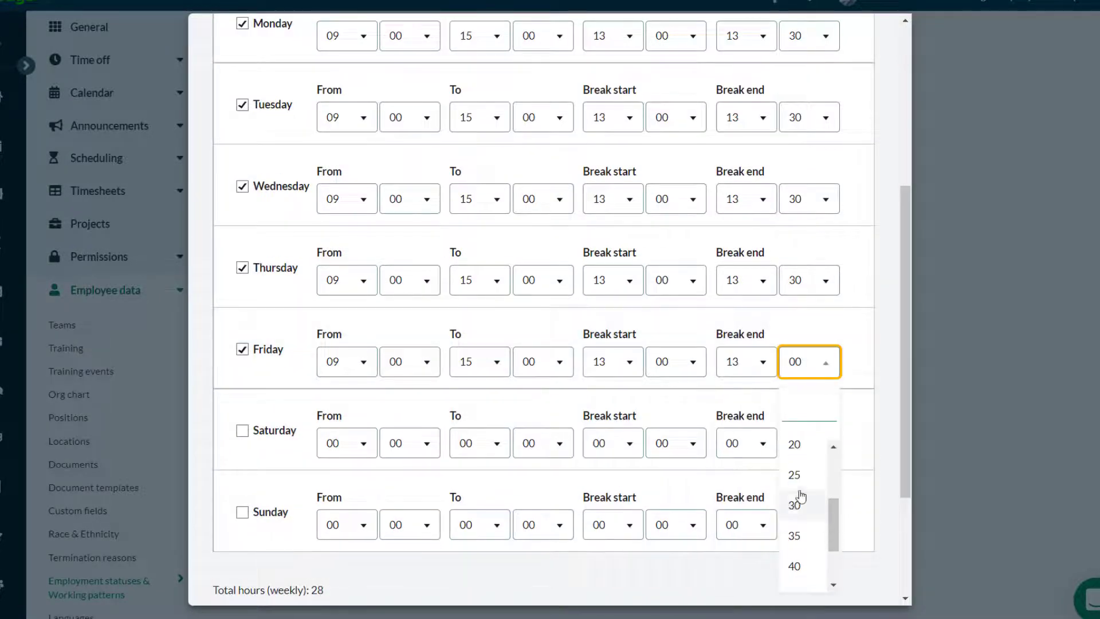
left_click(798, 500)
scroll(798, 410, "down", 3)
left_click(844, 573)
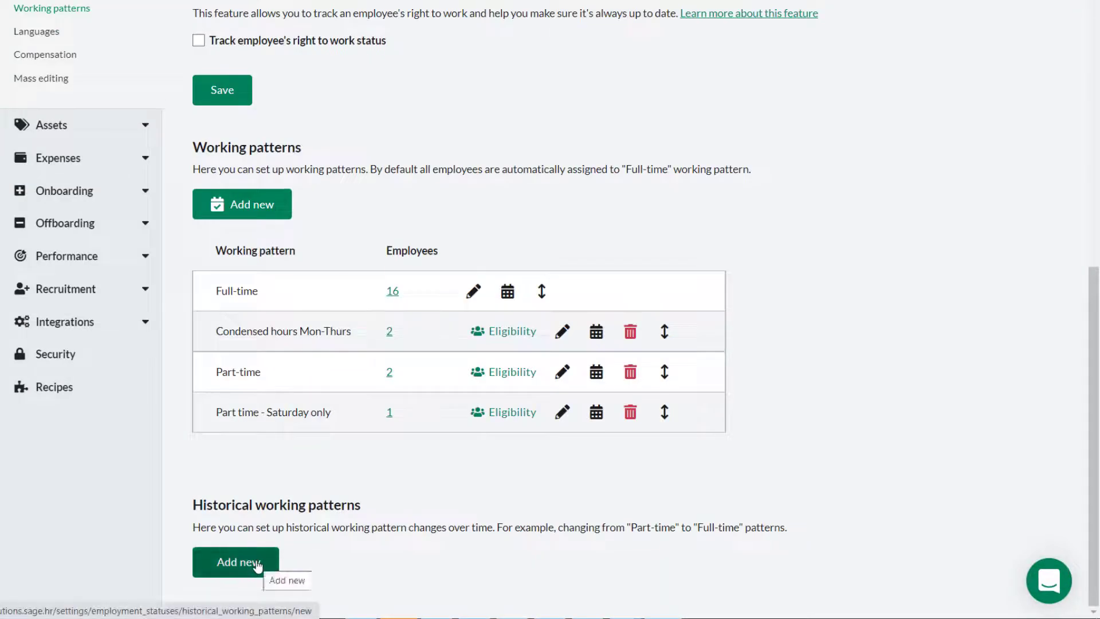
Add a historical working pattern for the employee, choosing Part-time
left_click(257, 564)
left_click(488, 113)
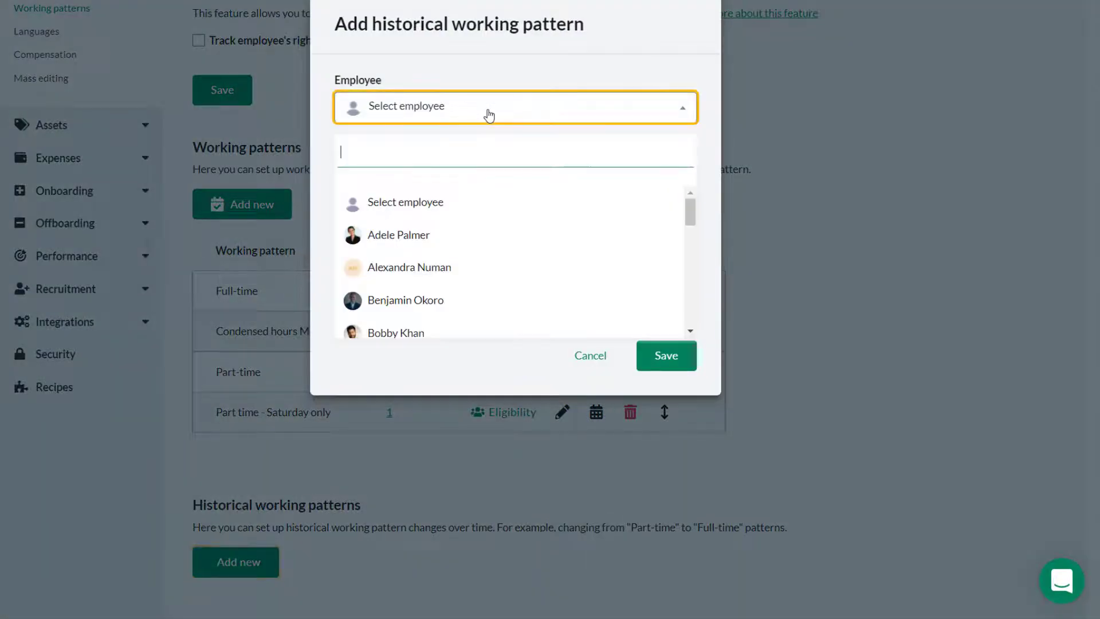
type("w")
left_click(422, 235)
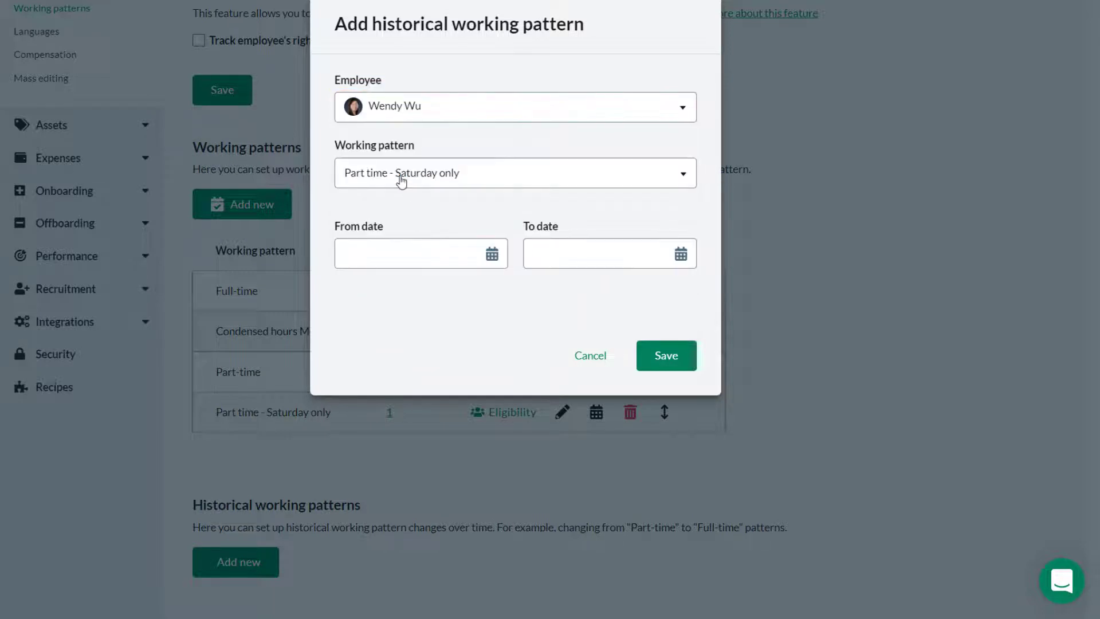
left_click(401, 181)
left_click(382, 302)
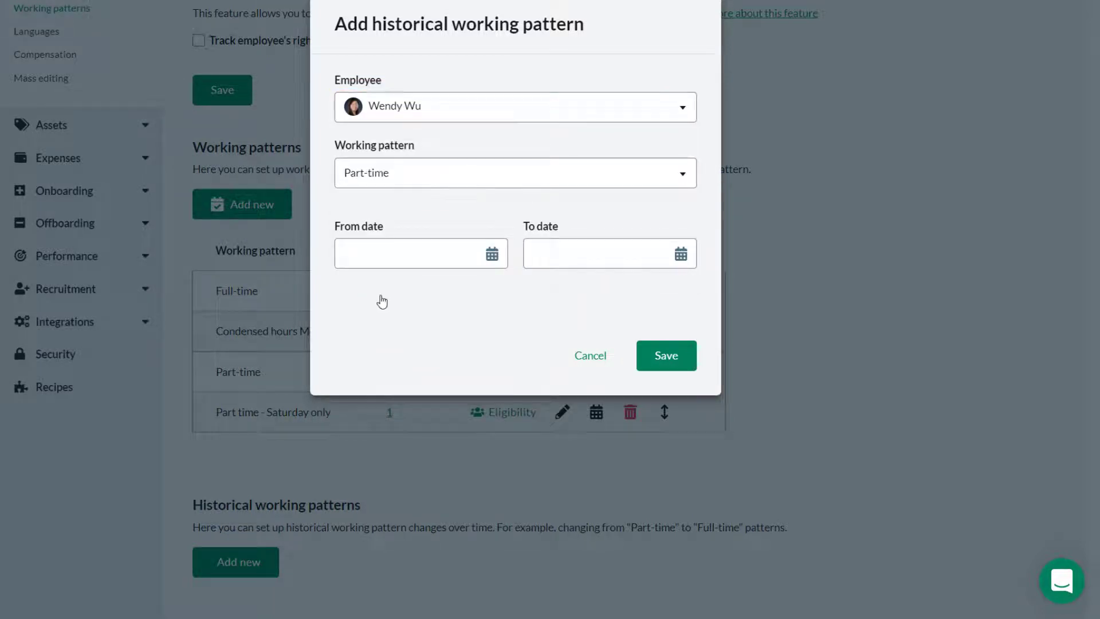
Date the historical pattern from 01/12/2021 to 17/03/2022
left_click(492, 256)
left_click(487, 244)
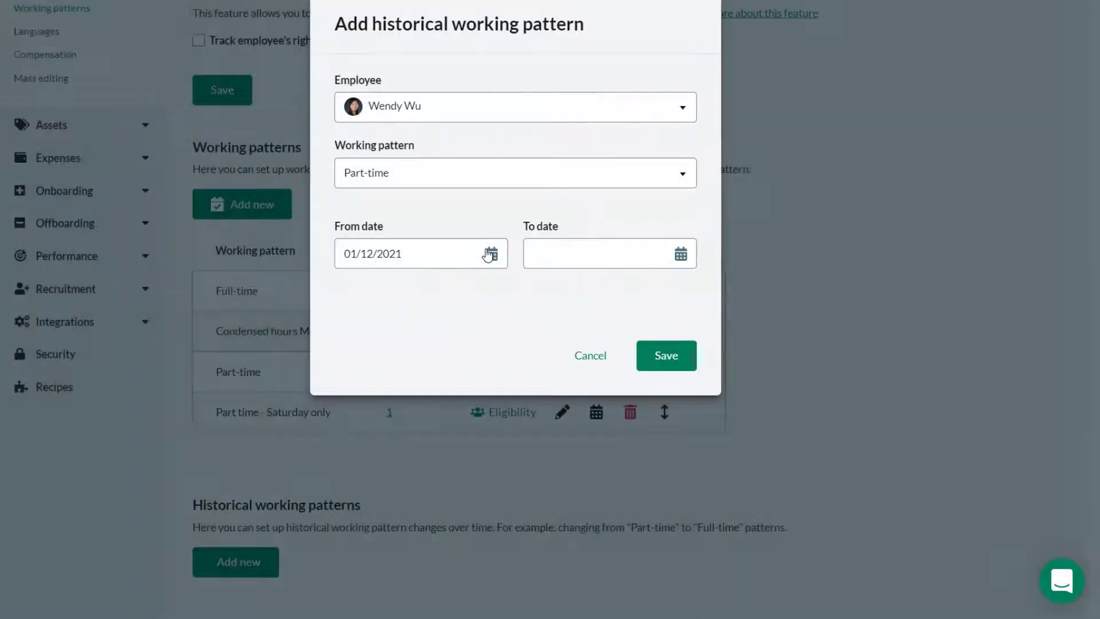
left_click(680, 254)
left_click(516, 304)
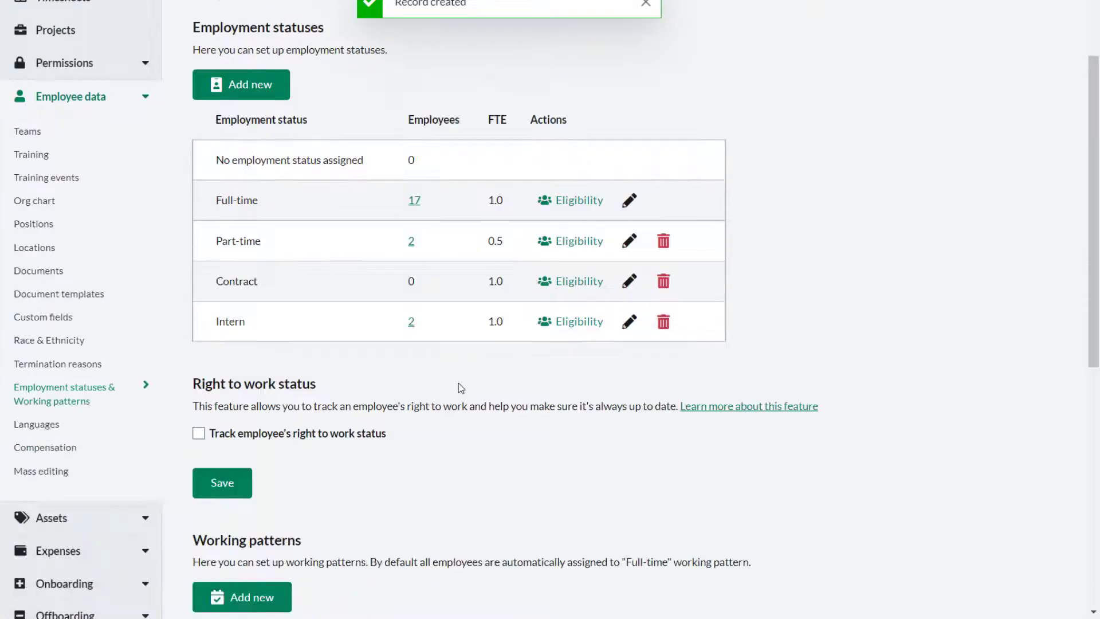
scroll(301, 508, "down", 4)
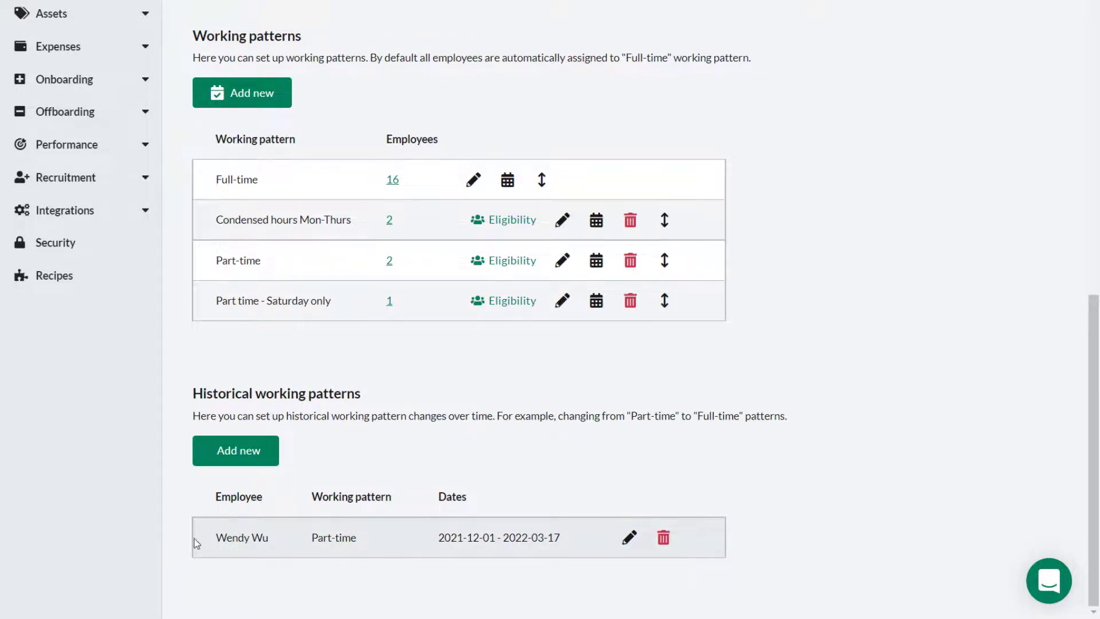
In the Part-time status eligibility list, untick the Finance admin employee
scroll(372, 366, "up", 8)
left_click(569, 189)
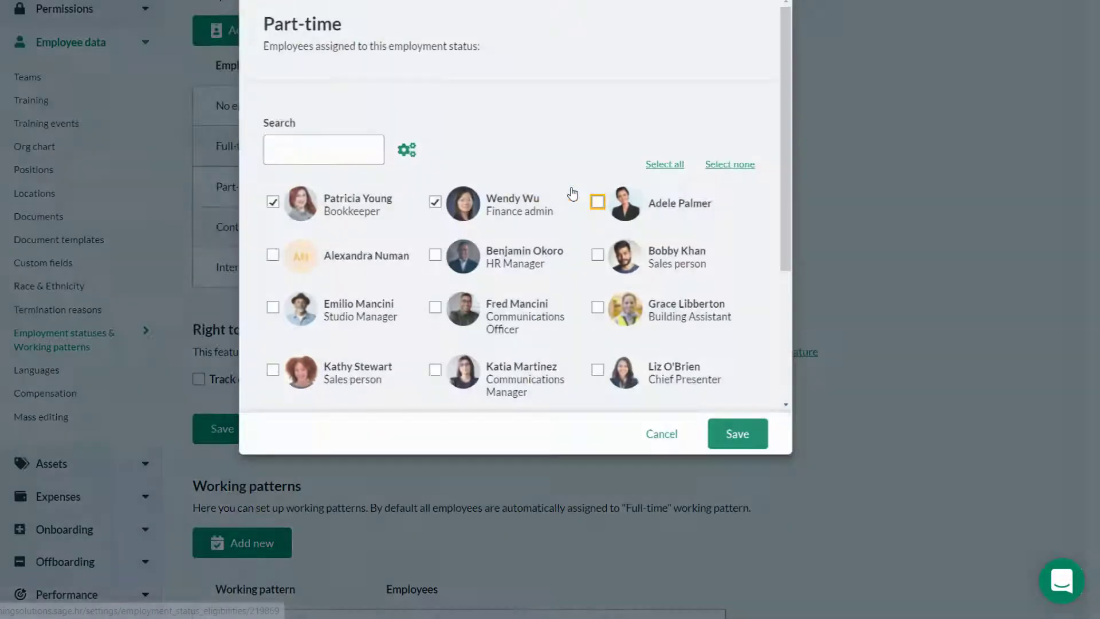
left_click(434, 203)
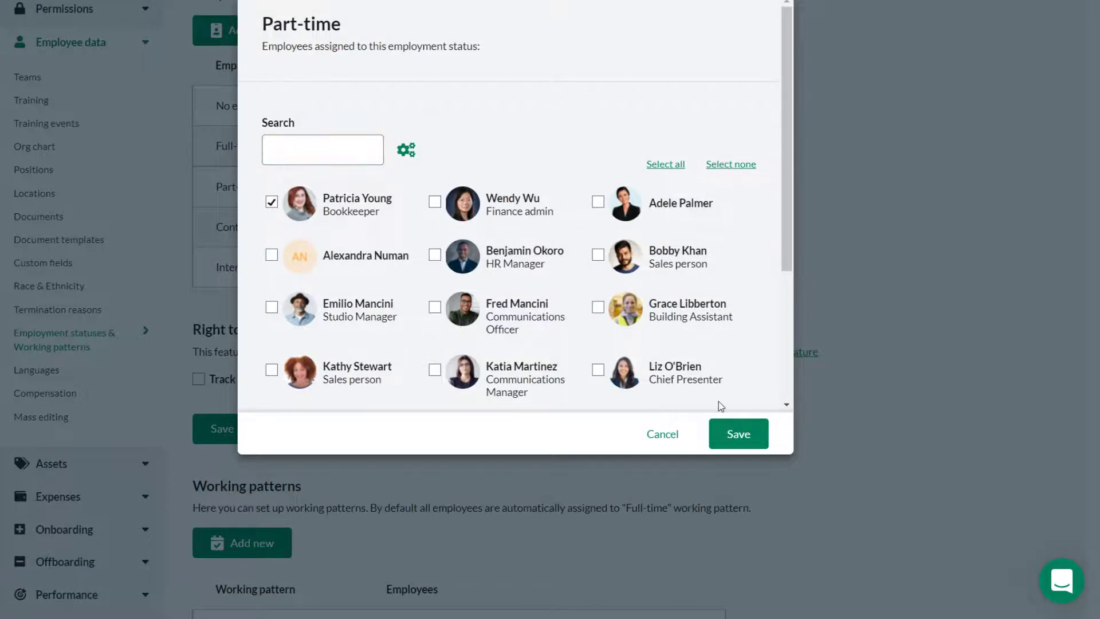